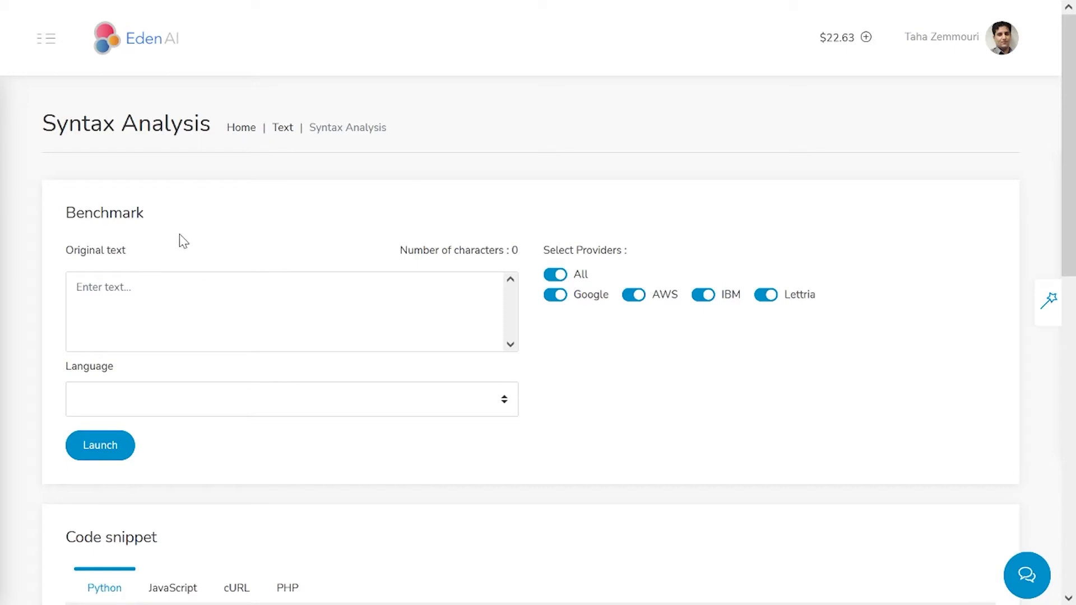
Analyze 'I am happy today' in English and compare providers' results for 'am' and 'happy'.
click(153, 301)
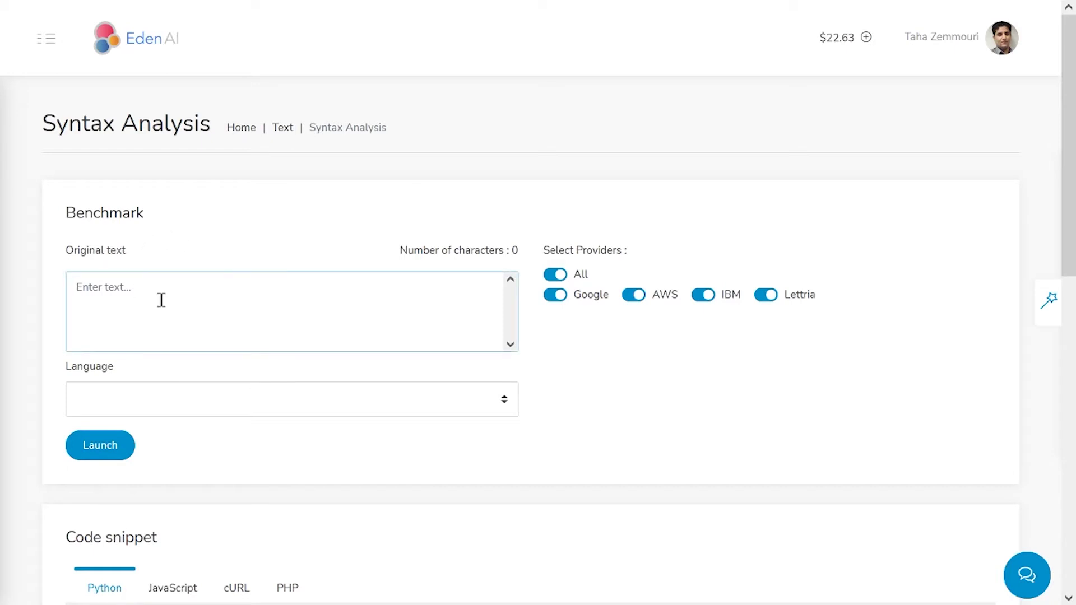
text(I an)
text(ppy today)
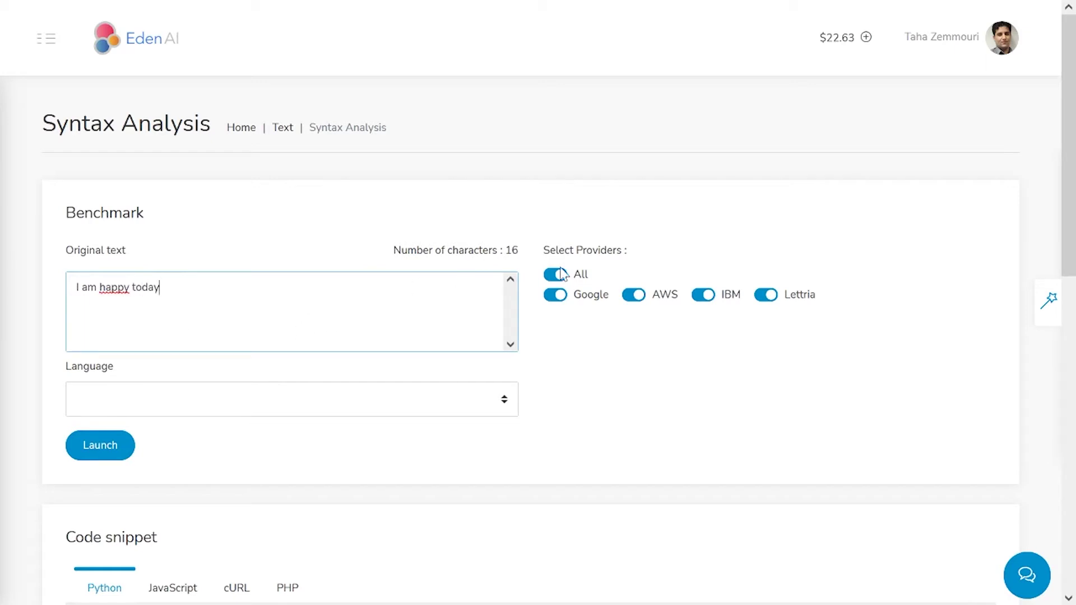
click(97, 407)
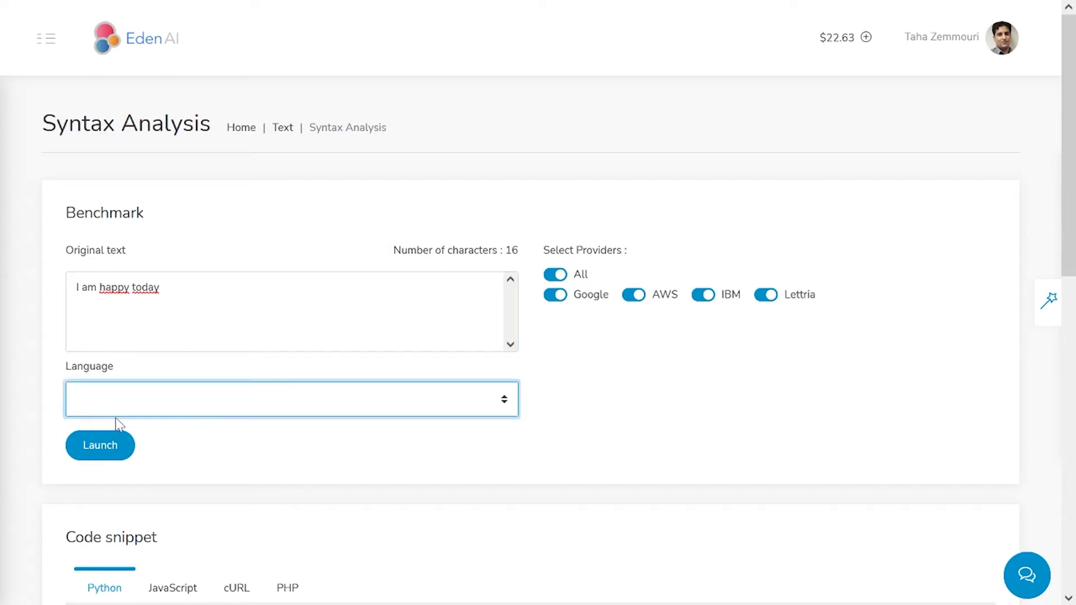
click(124, 446)
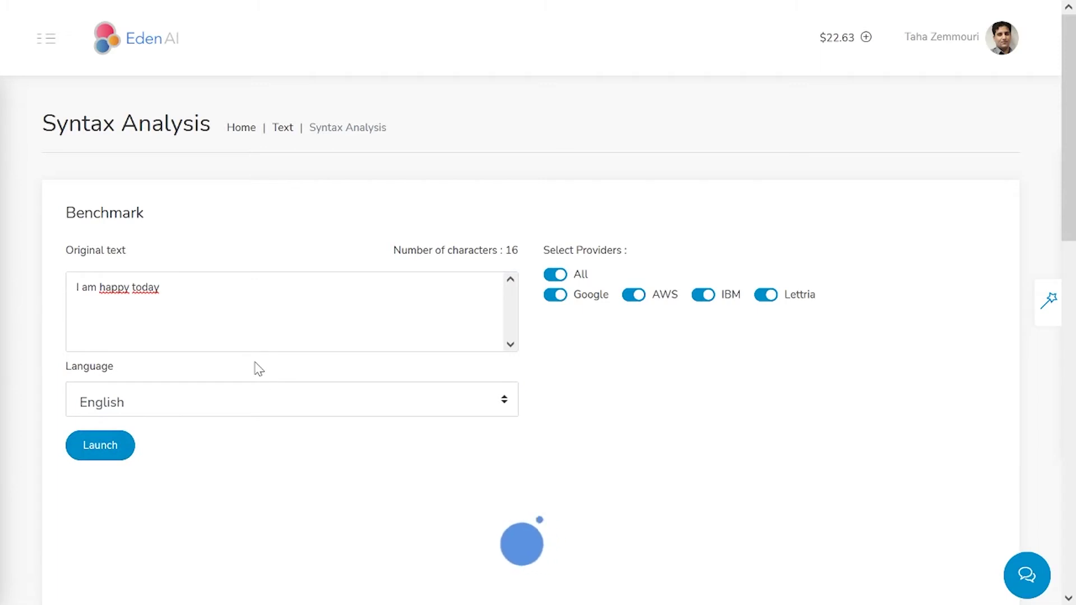
scroll(284, 344, down, 1)
scroll(286, 348, down, 2)
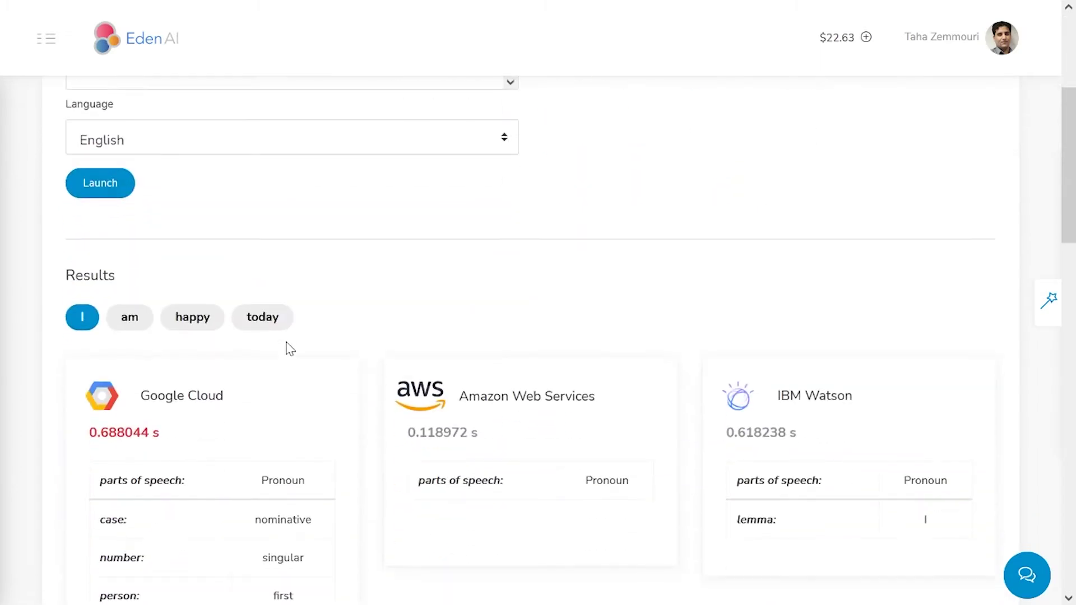
scroll(228, 244, down, 2)
click(130, 140)
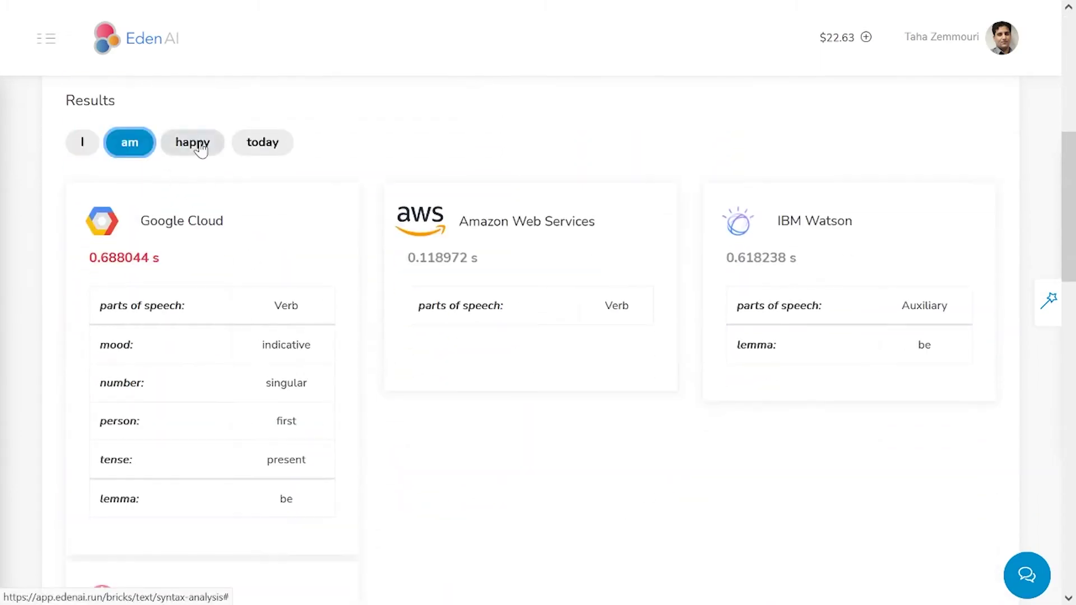
click(193, 144)
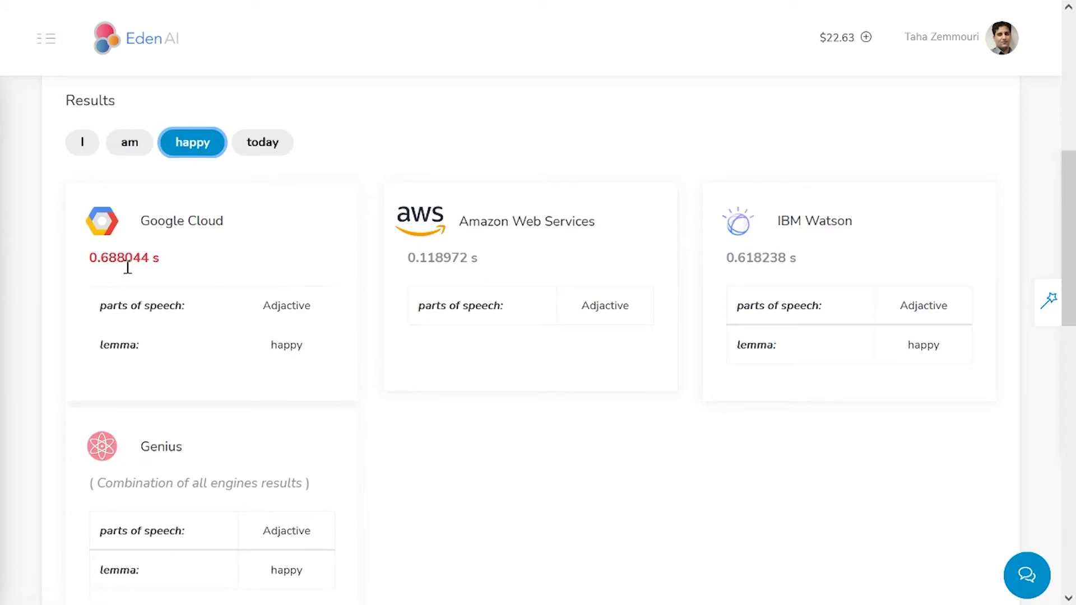
scroll(550, 374, down, 2)
scroll(682, 403, down, 1)
scroll(772, 426, down, 5)
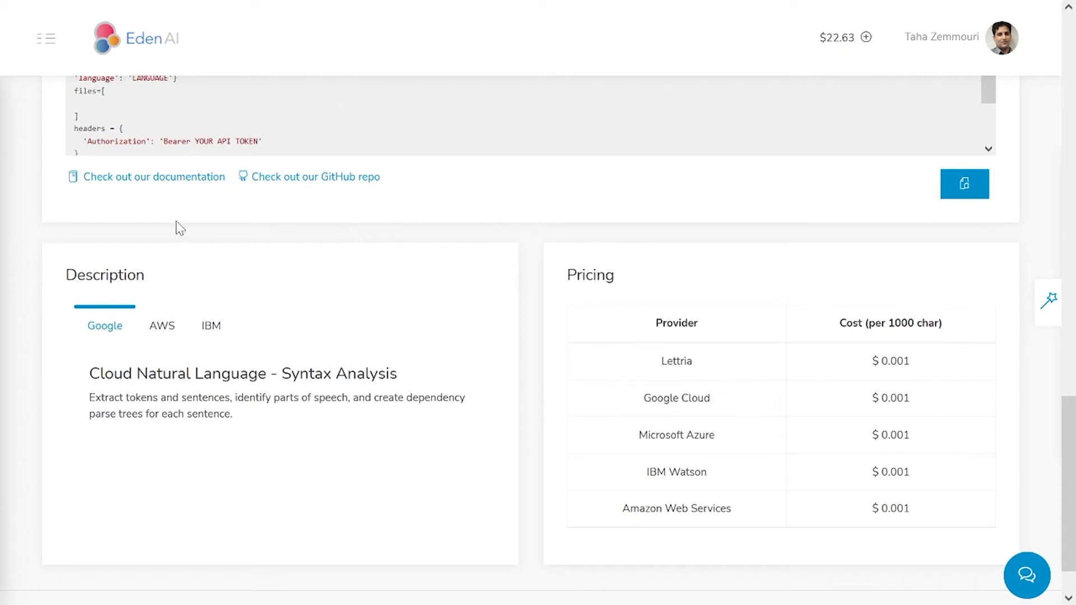
Review the Text > Keyword Extraction API docs, then bring up the Demo_Meetup.ipynb notebook.
click(46, 39)
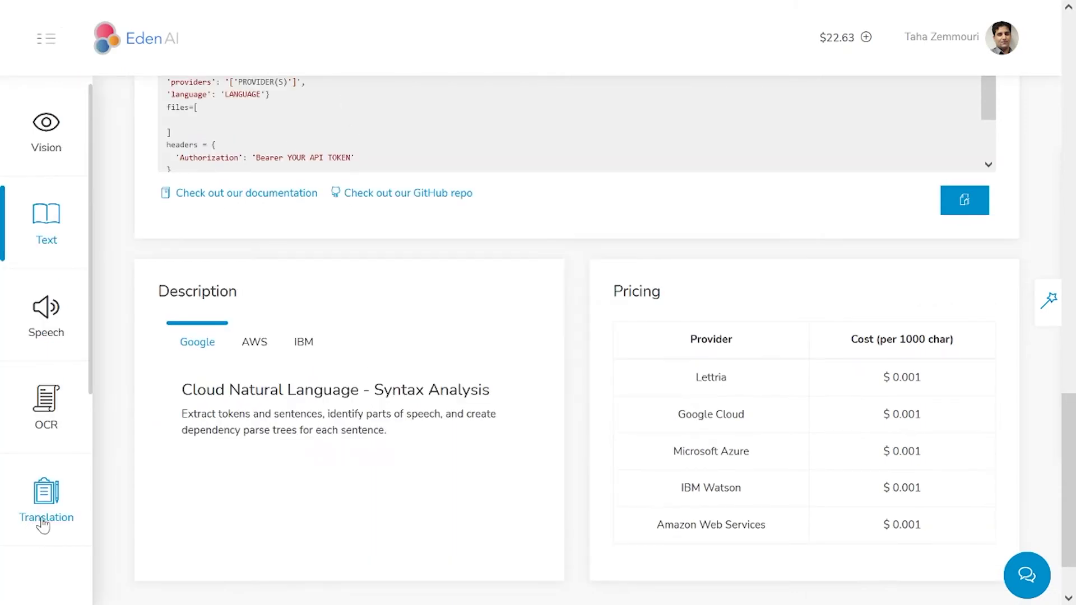
scroll(44, 525, down, 4)
click(48, 525)
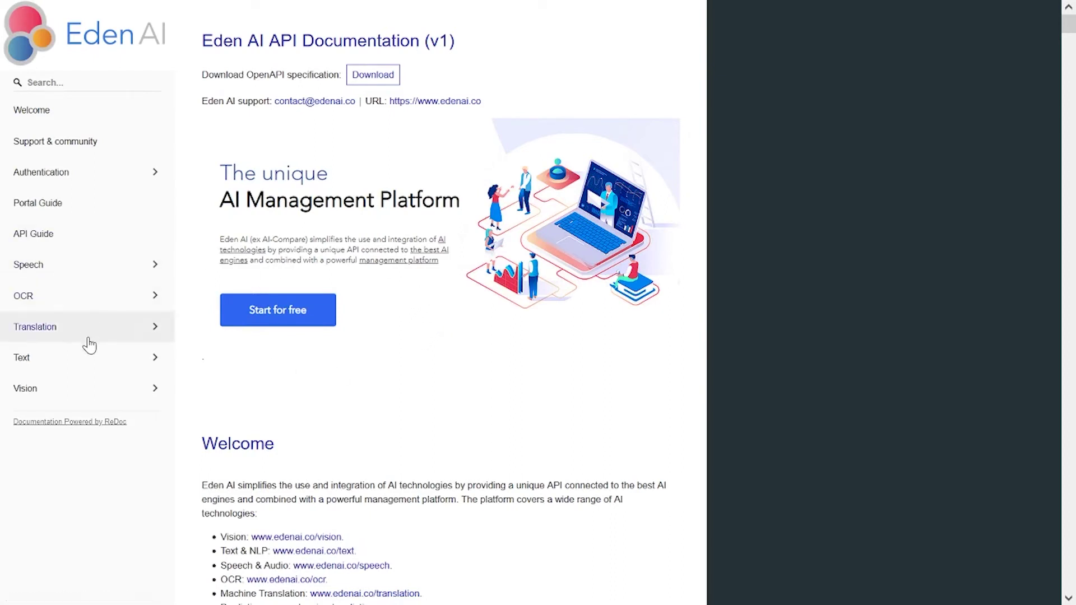
click(83, 366)
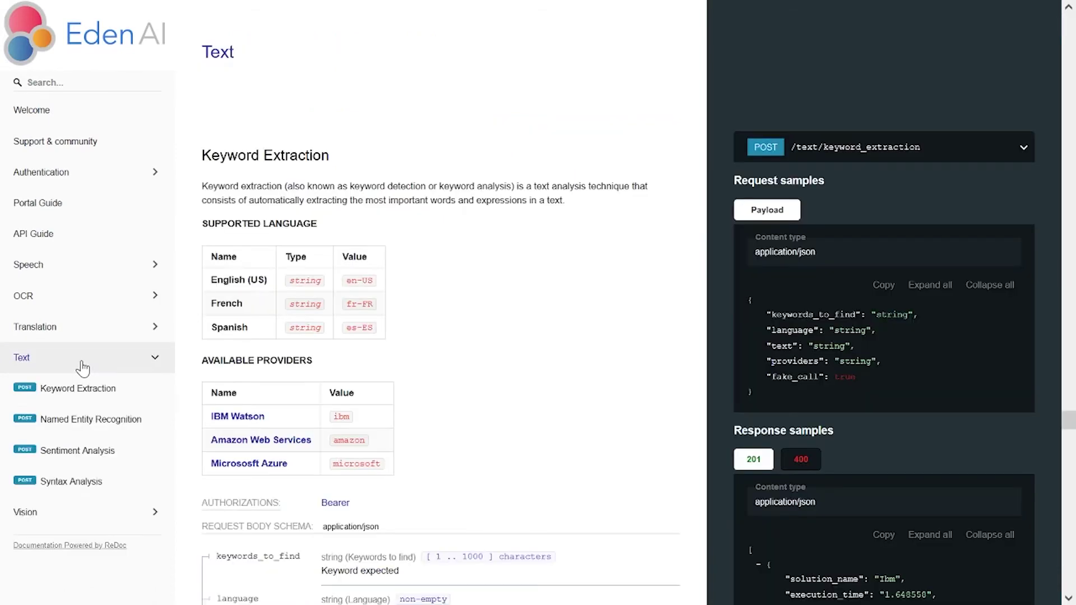
click(80, 384)
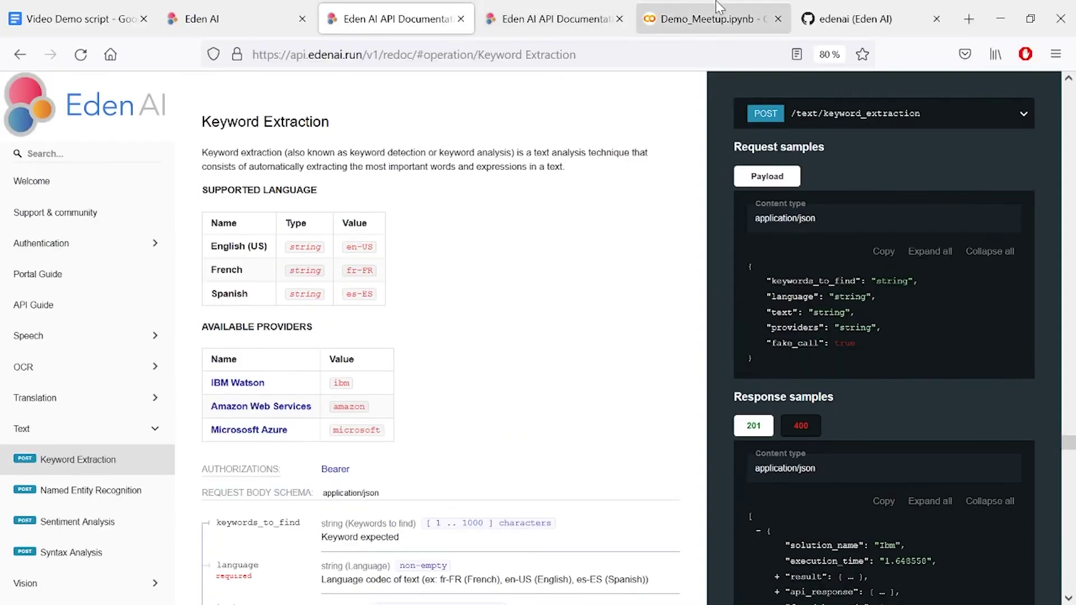
click(703, 9)
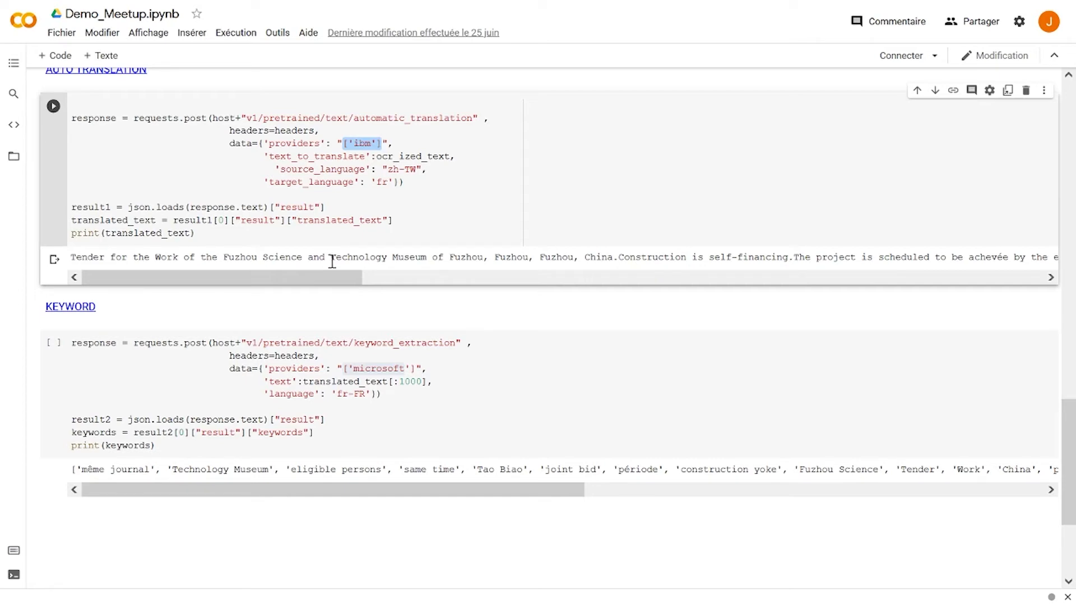
scroll(334, 263, up, 2)
scroll(337, 262, up, 1)
scroll(336, 261, up, 5)
scroll(337, 265, up, 1)
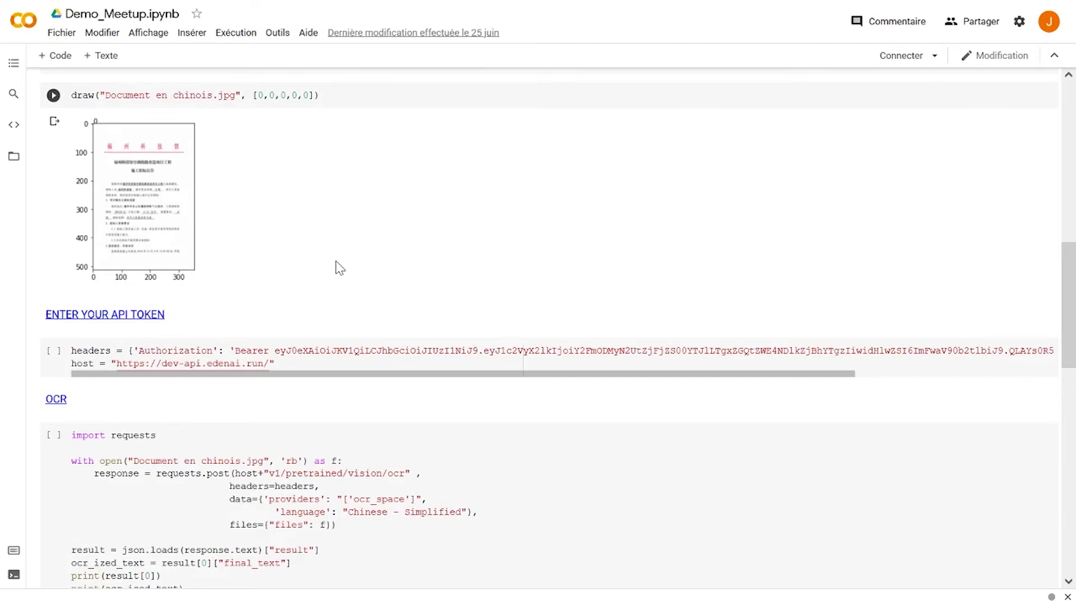
scroll(336, 267, down, 1)
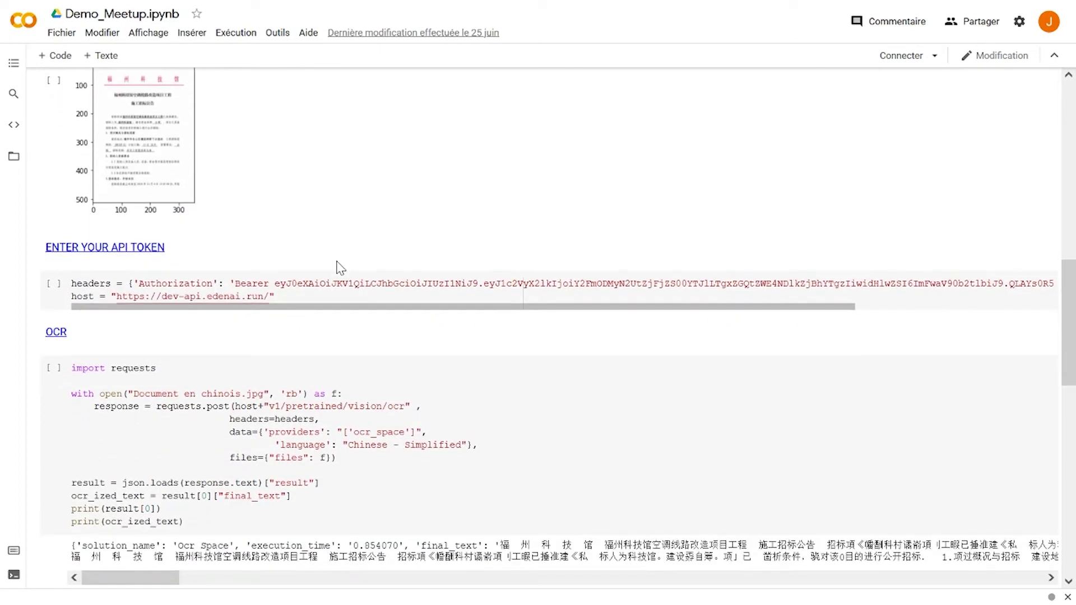
scroll(315, 262, down, 1)
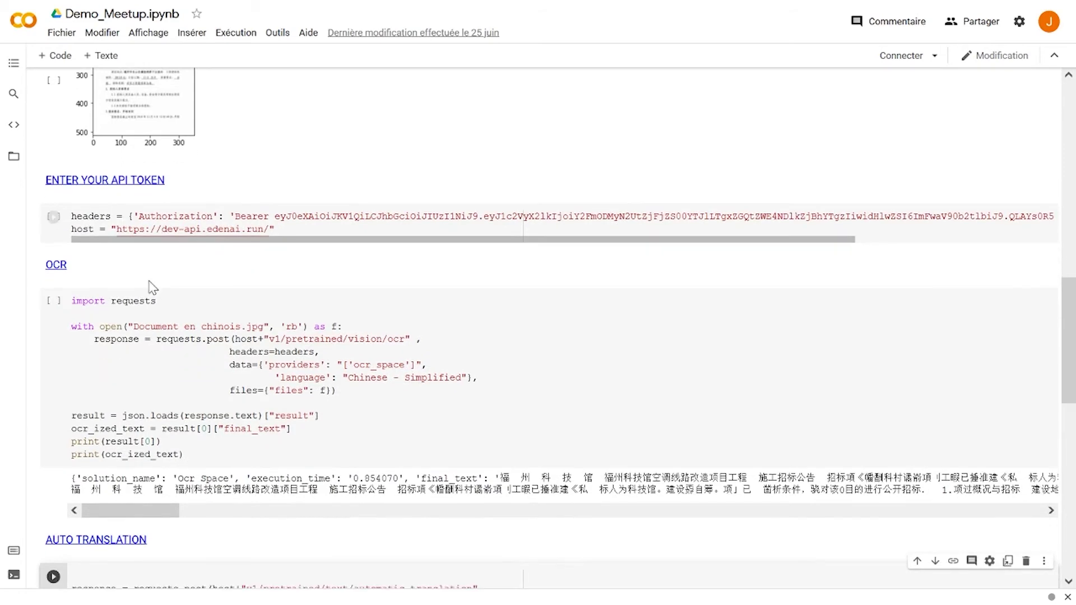
scroll(252, 277, down, 1)
scroll(159, 288, down, 1)
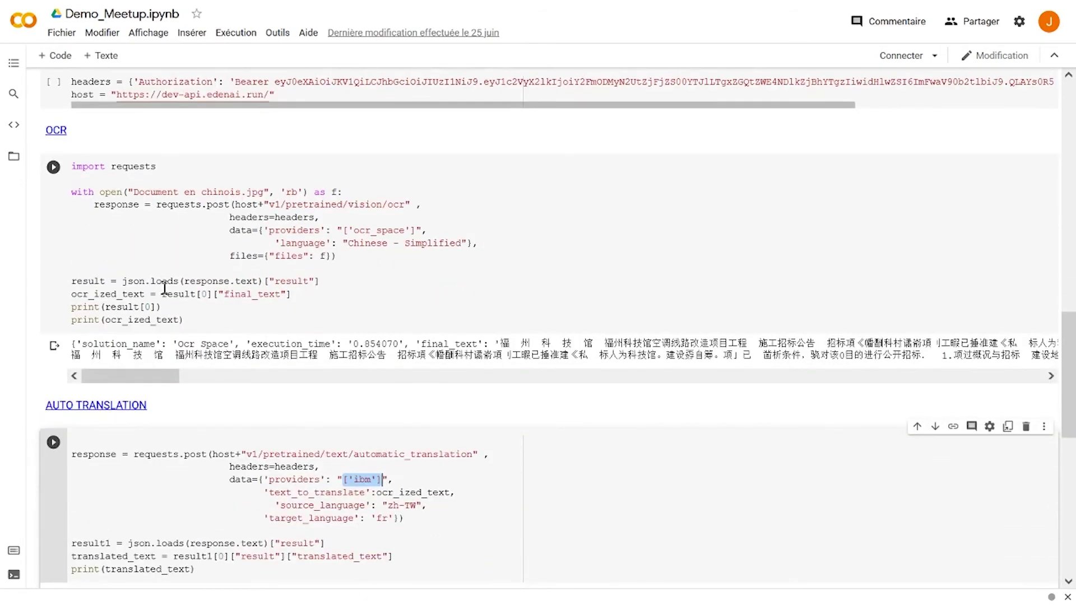
scroll(162, 285, down, 1)
scroll(183, 290, down, 1)
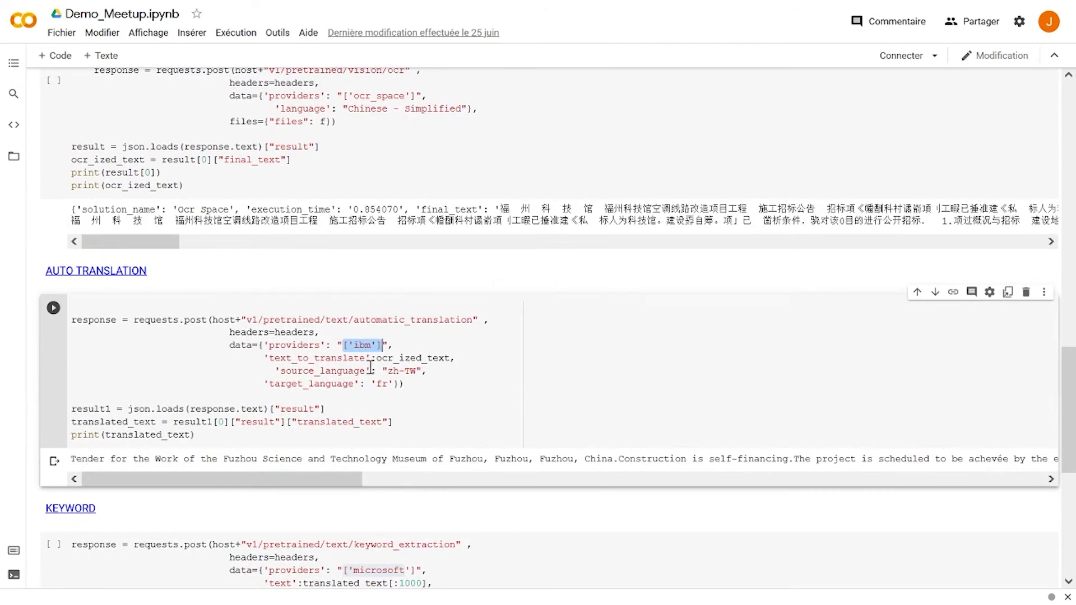
drag(383, 345, 339, 345)
scroll(368, 389, down, 1)
scroll(368, 389, down, 1)
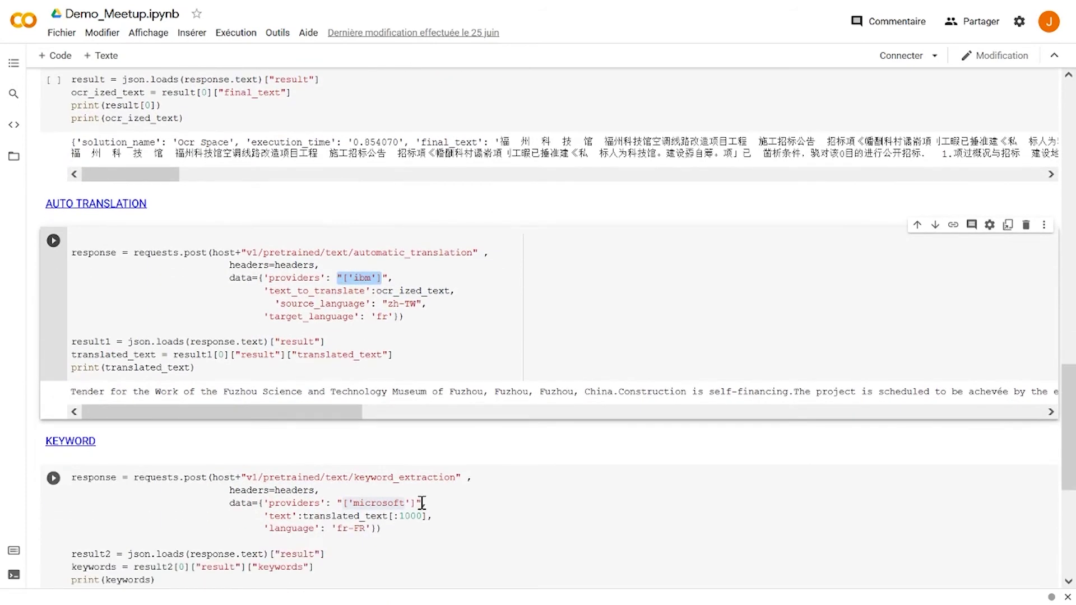
drag(416, 503, 346, 503)
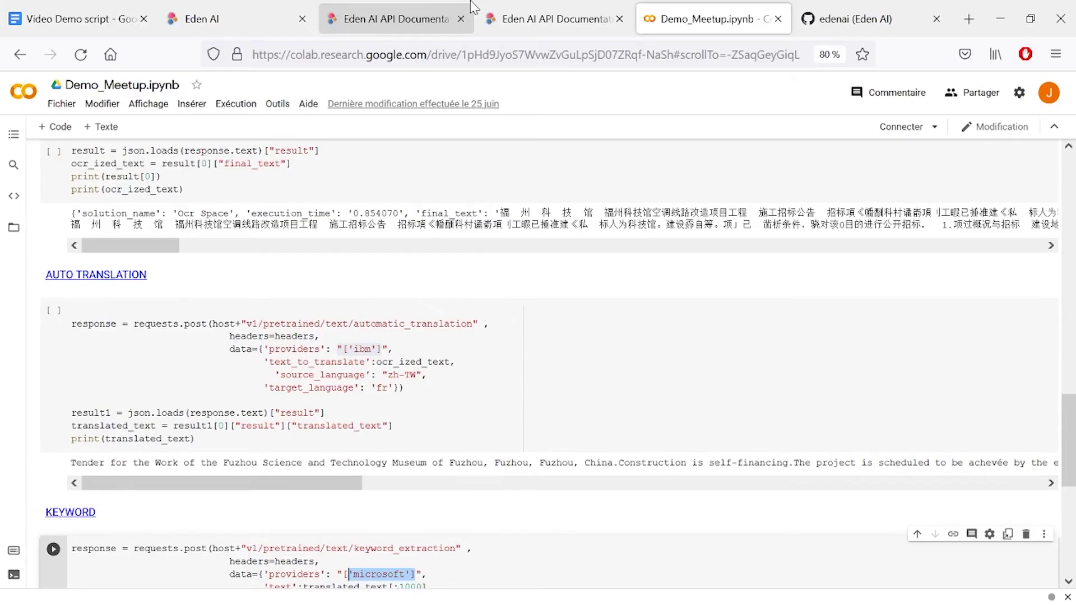
mouse_move(538, 4)
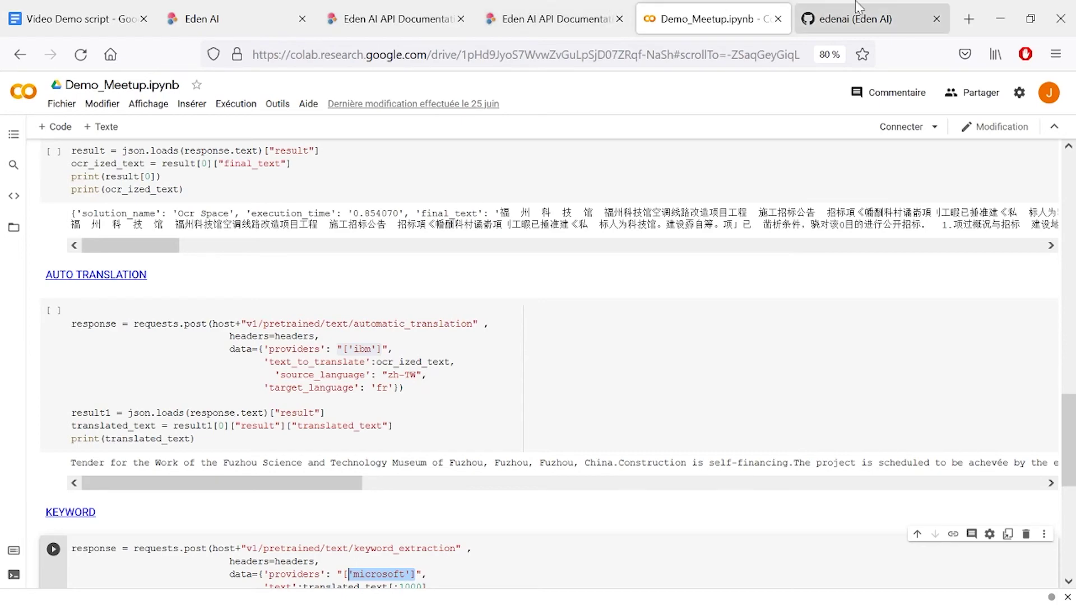
Browse the edenai GitHub SDK repositories, then return to the Syntax Analysis page.
click(893, 9)
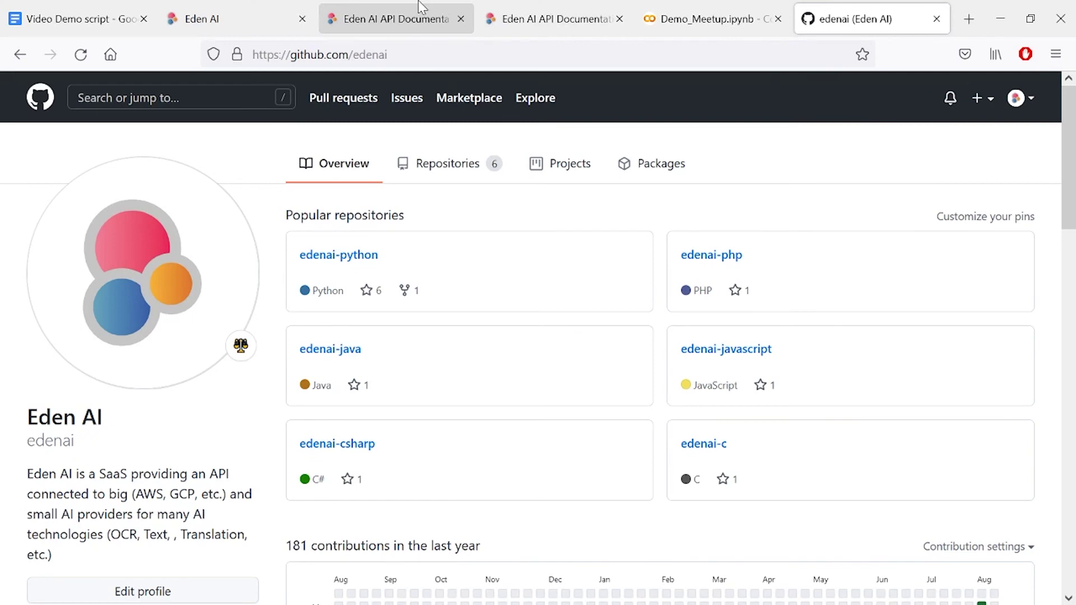
click(273, 7)
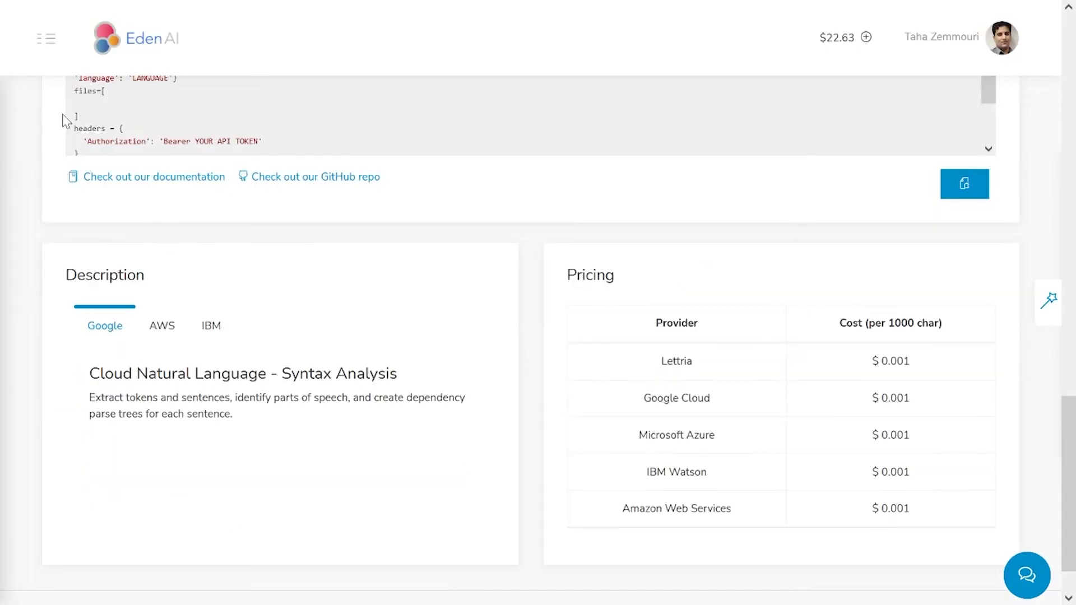
Check Cost Management ($22.63 credits left, $28.79 total) and its Provider and Technology filters.
click(46, 41)
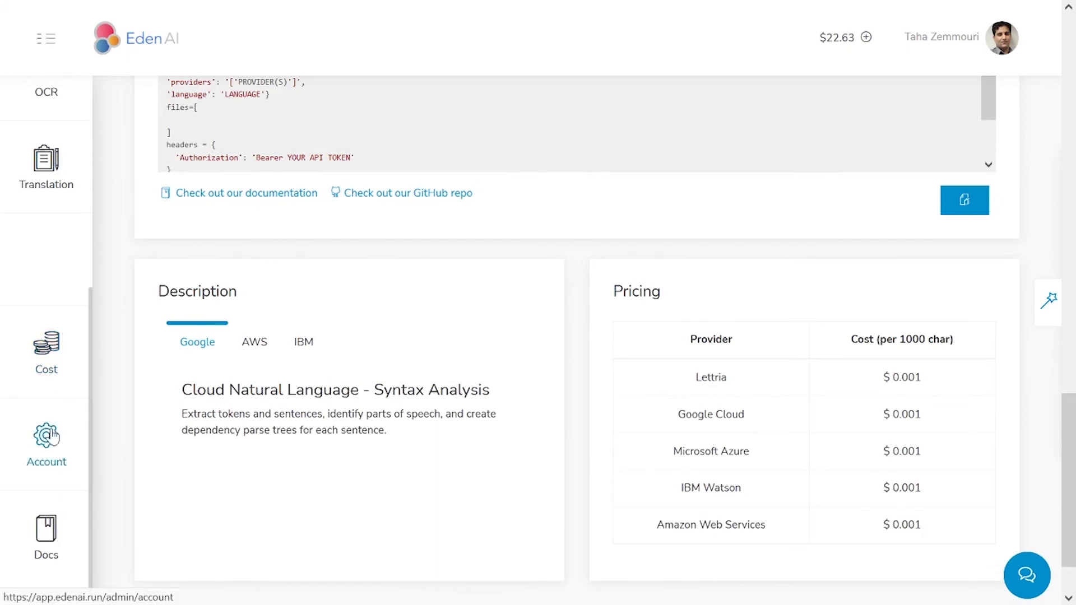
click(64, 351)
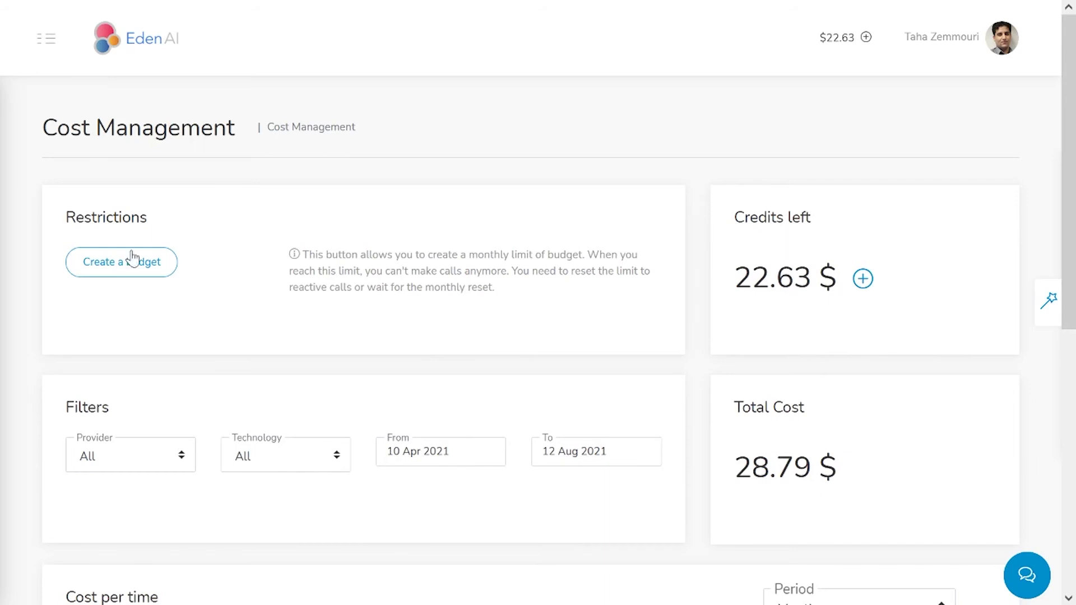
scroll(151, 259, down, 2)
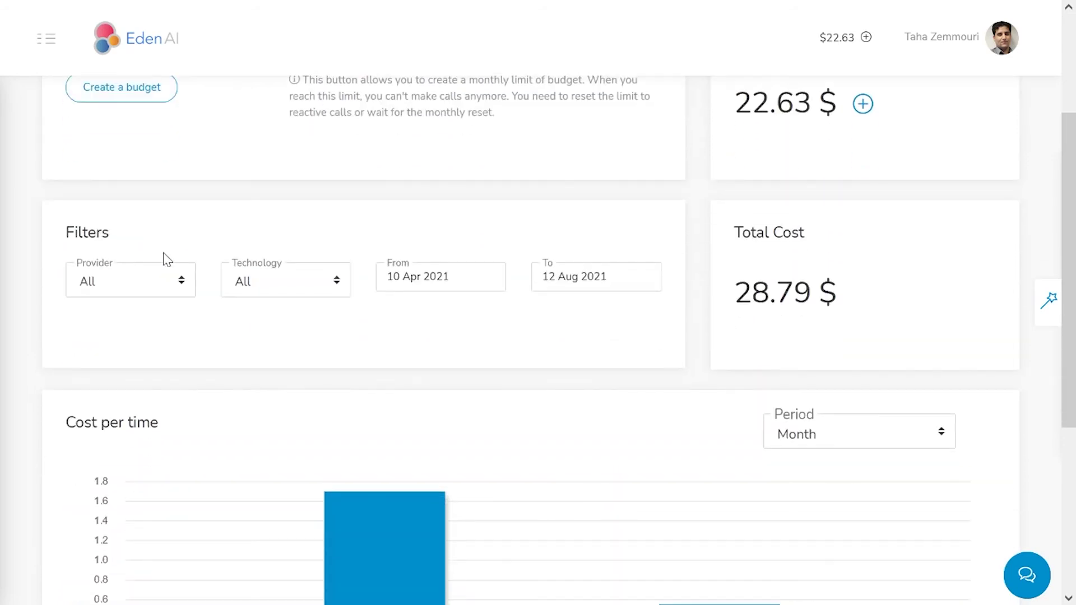
scroll(295, 246, down, 1)
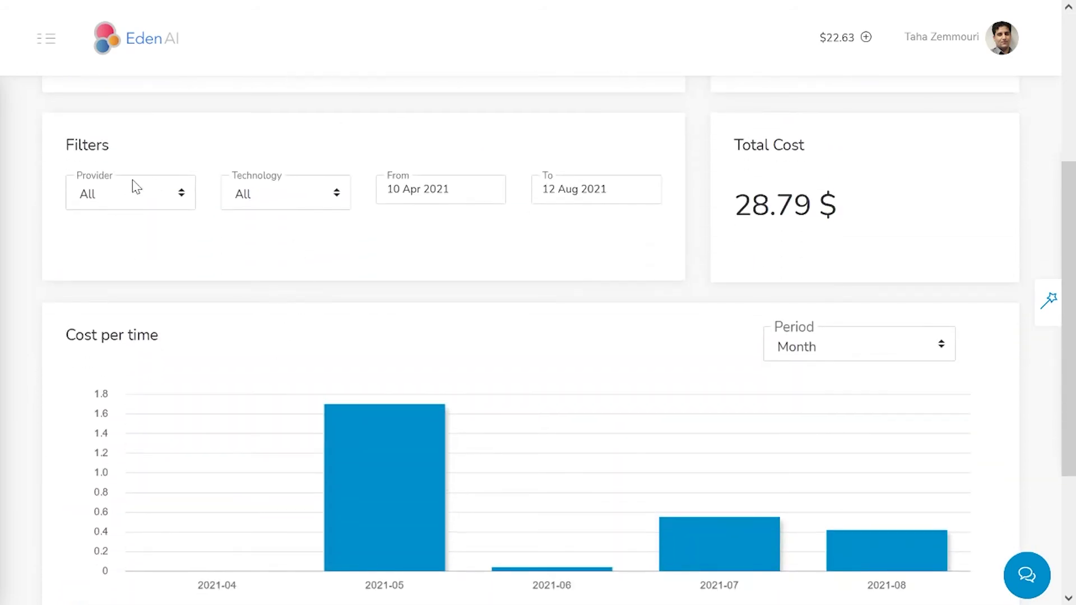
click(176, 195)
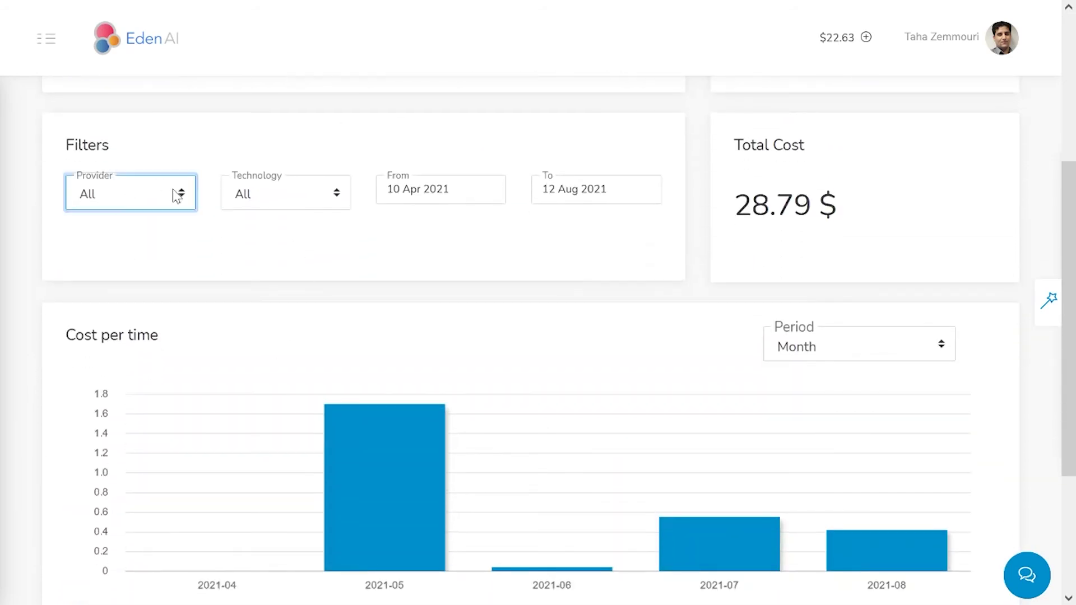
click(260, 195)
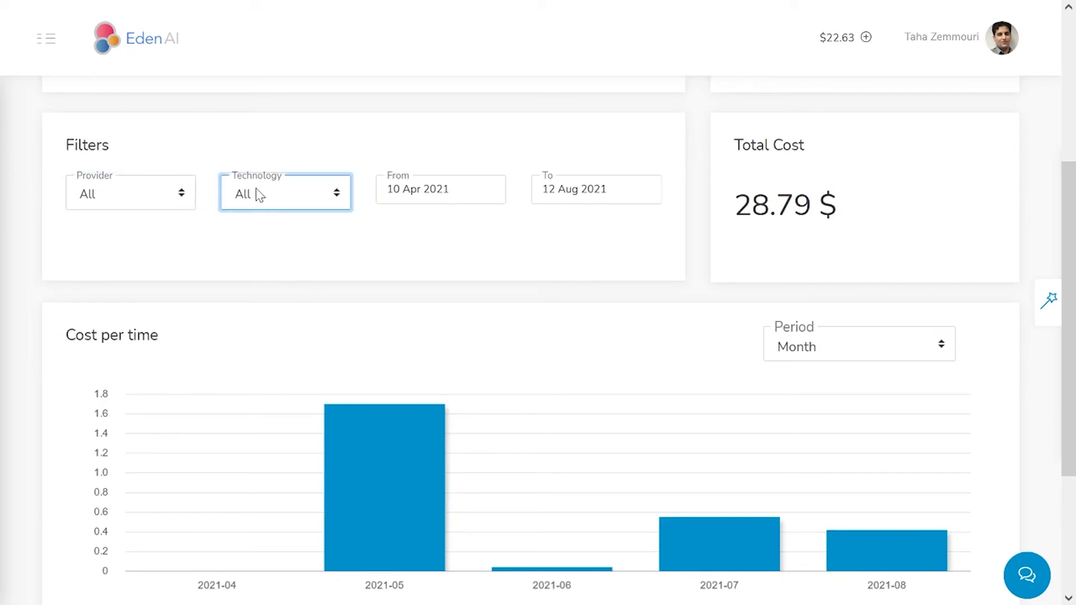
click(155, 193)
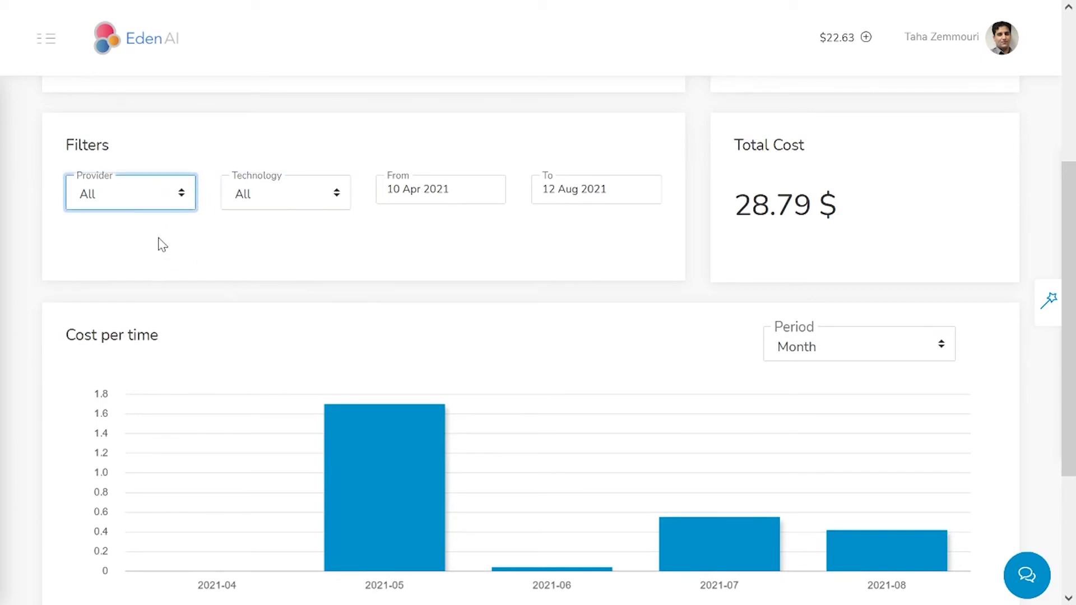
click(45, 42)
click(61, 462)
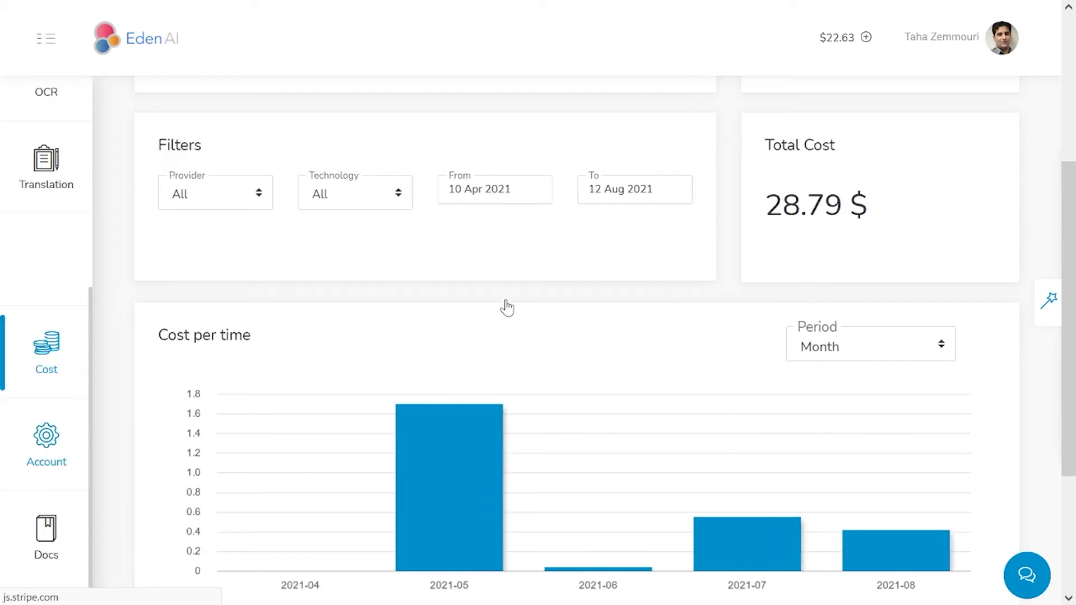
scroll(513, 277, down, 1)
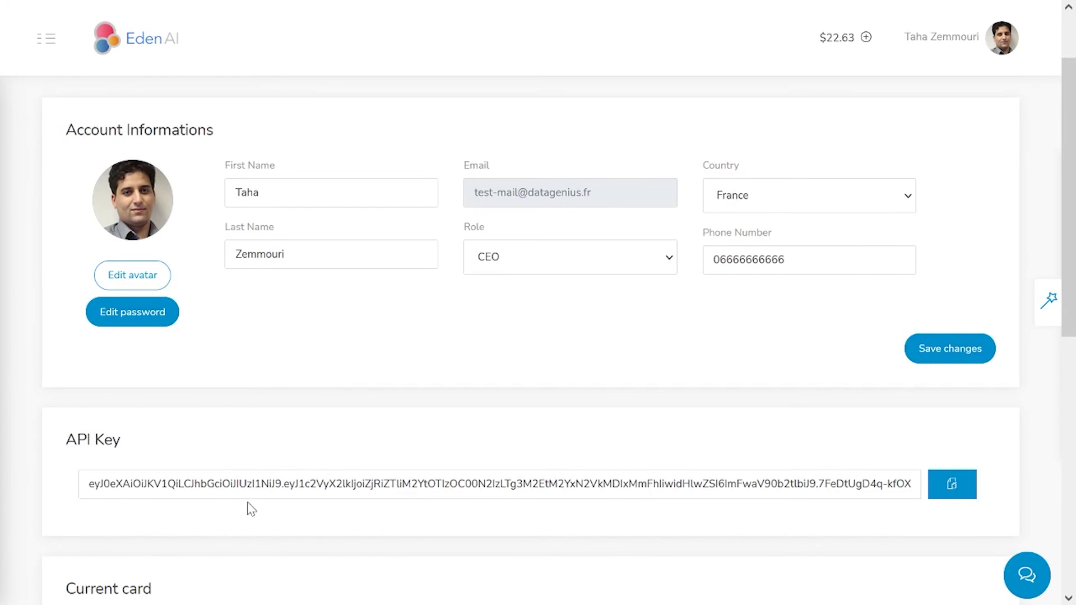
scroll(305, 431, down, 3)
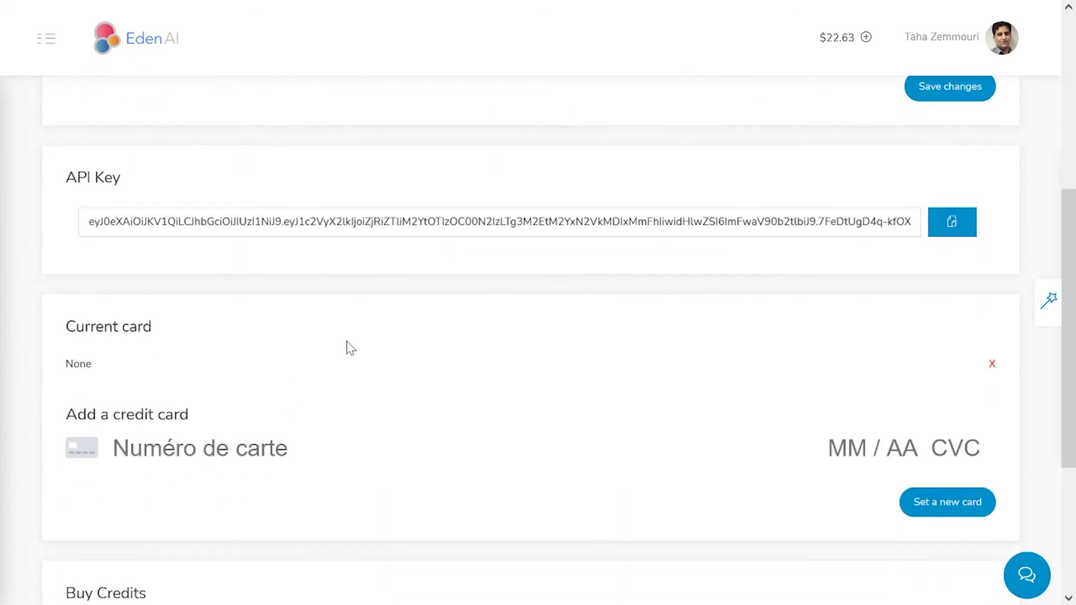
scroll(348, 348, down, 1)
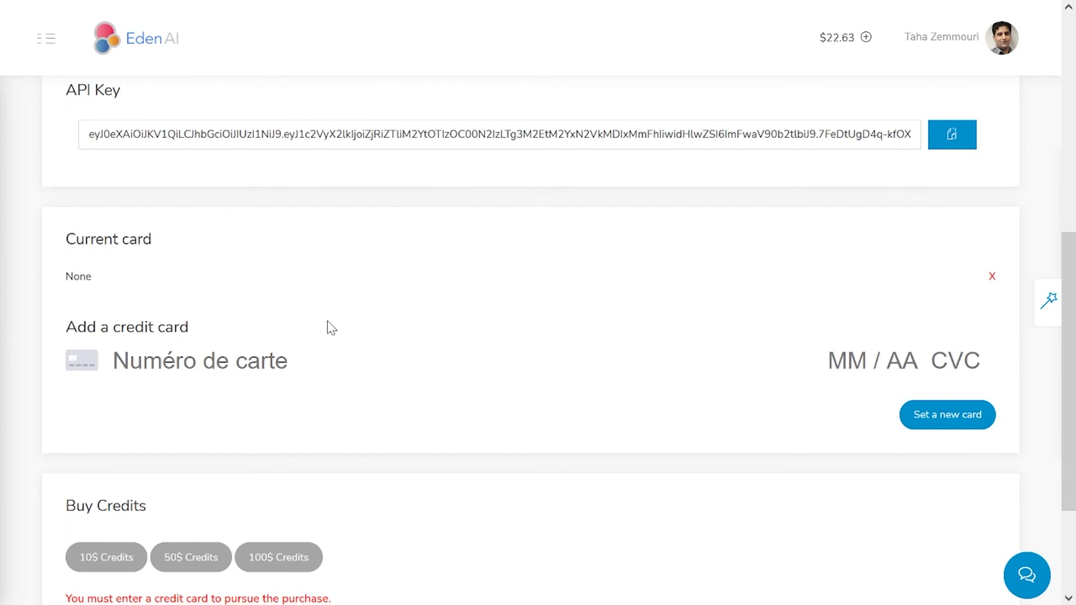